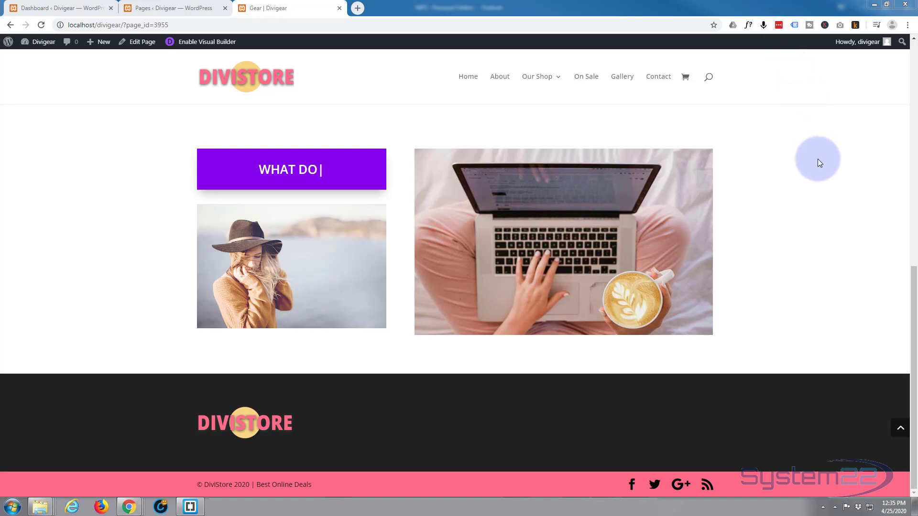
Step: Enable the Visual Builder for the Gear page and delete the laptop image module beside the hat photo
{"action": "mouse_move", "coordinate": [562, 246]}
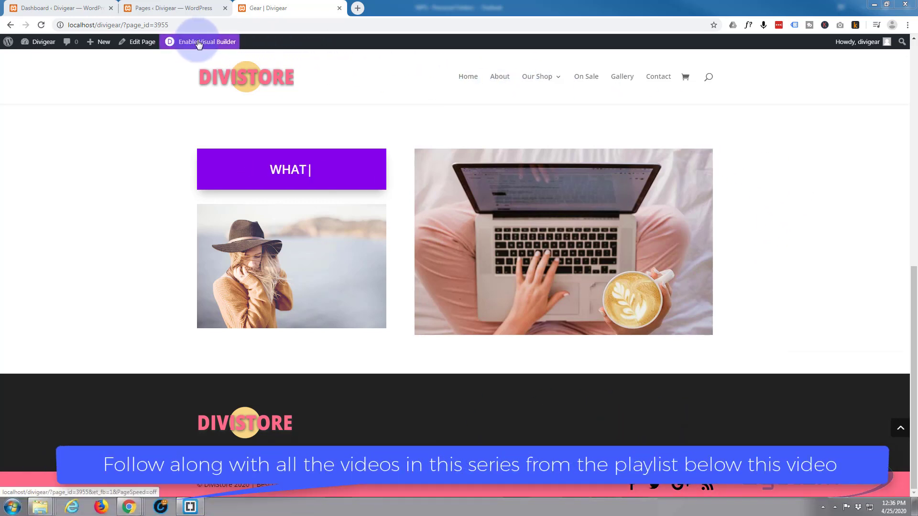
{"action": "left_click", "coordinate": [199, 43]}
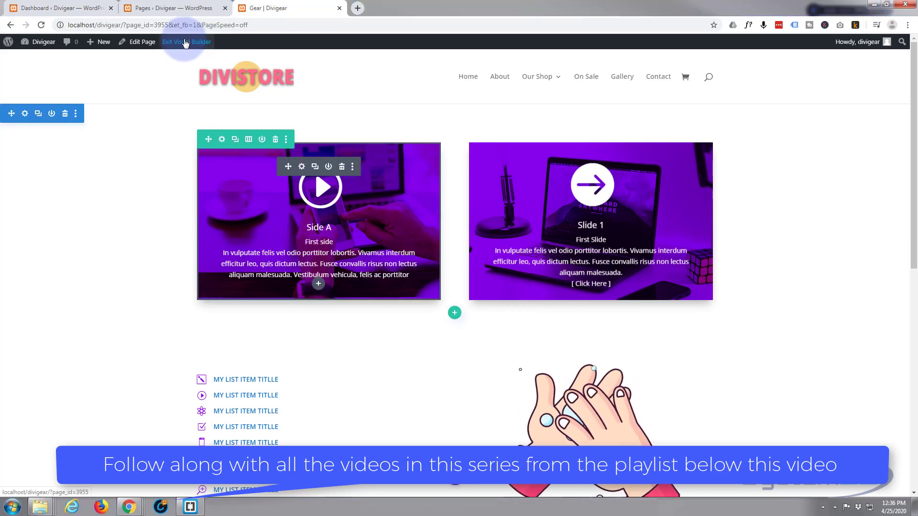
{"action": "scroll", "coordinate": [161, 176], "scroll_direction": "down", "scroll_amount": 8}
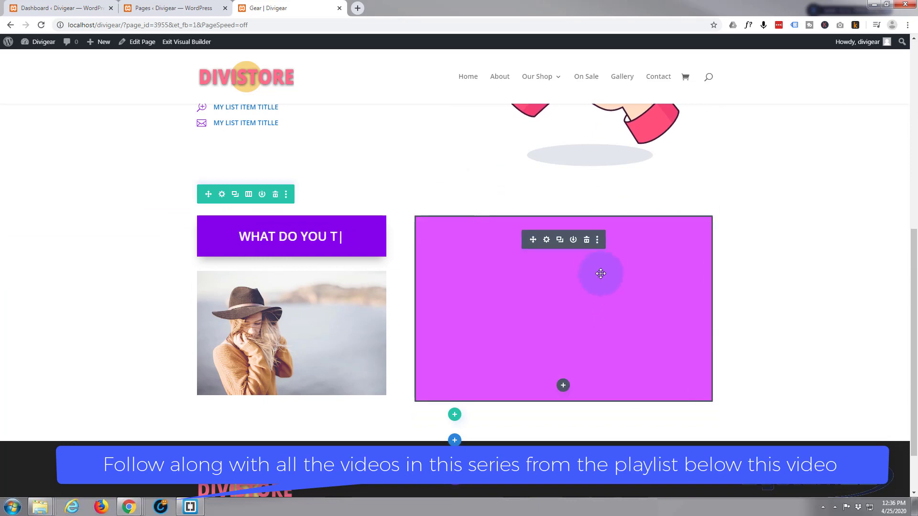
{"action": "left_click", "coordinate": [587, 240]}
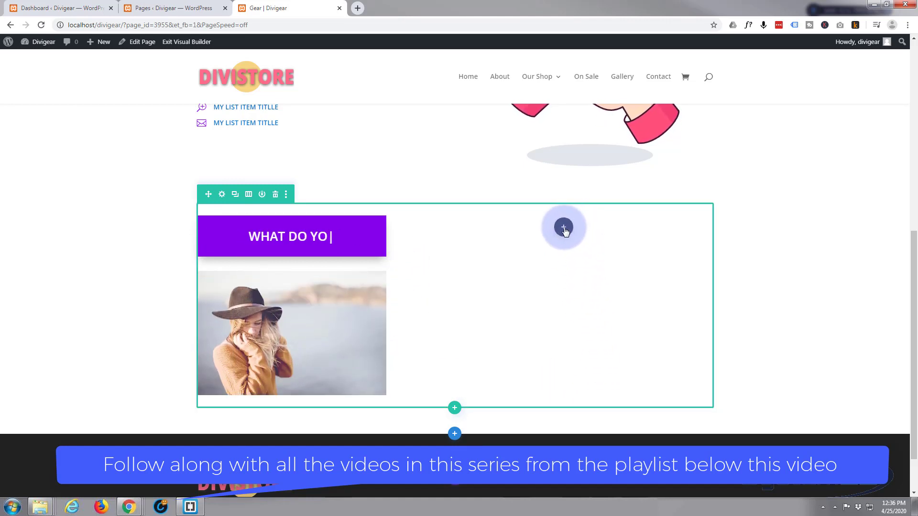
Step: Insert a Supreme Image Text Reveal module into the empty column of the last row
{"action": "left_click", "coordinate": [564, 228]}
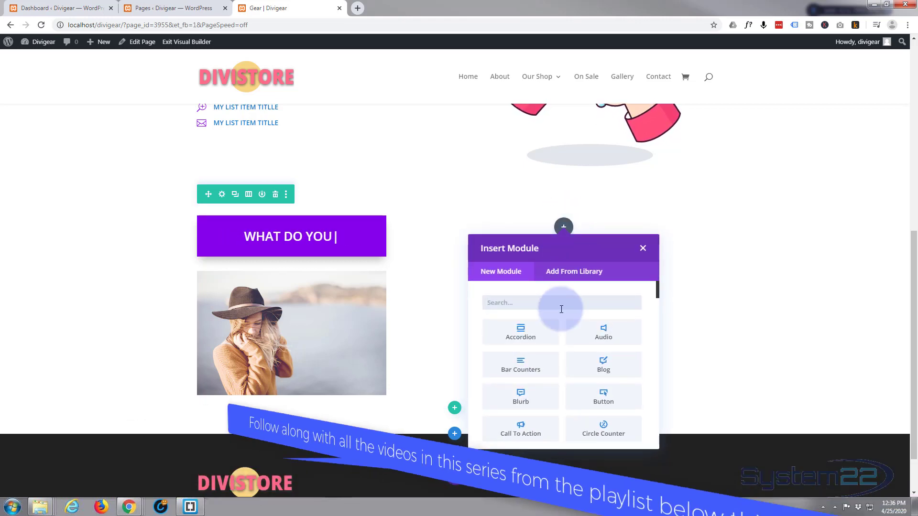
{"action": "scroll", "coordinate": [585, 370], "scroll_direction": "down", "scroll_amount": 10}
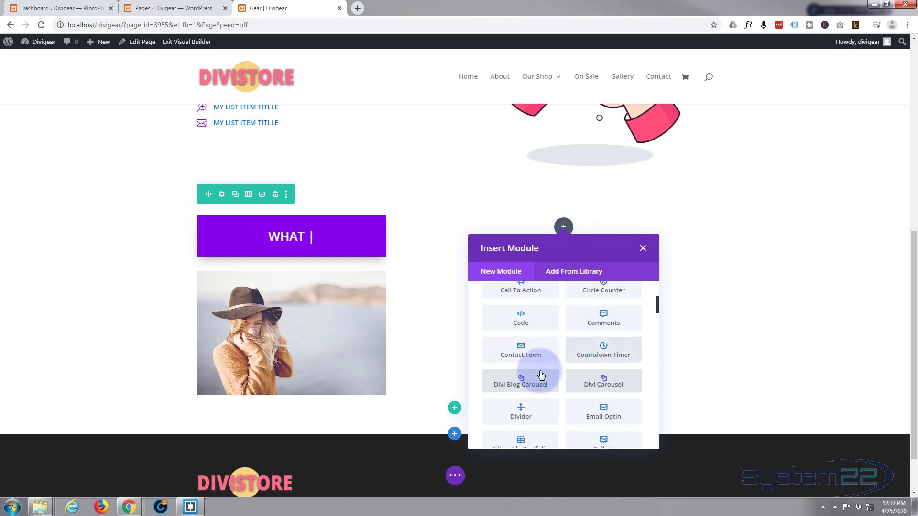
{"action": "scroll", "coordinate": [544, 369], "scroll_direction": "down", "scroll_amount": 10}
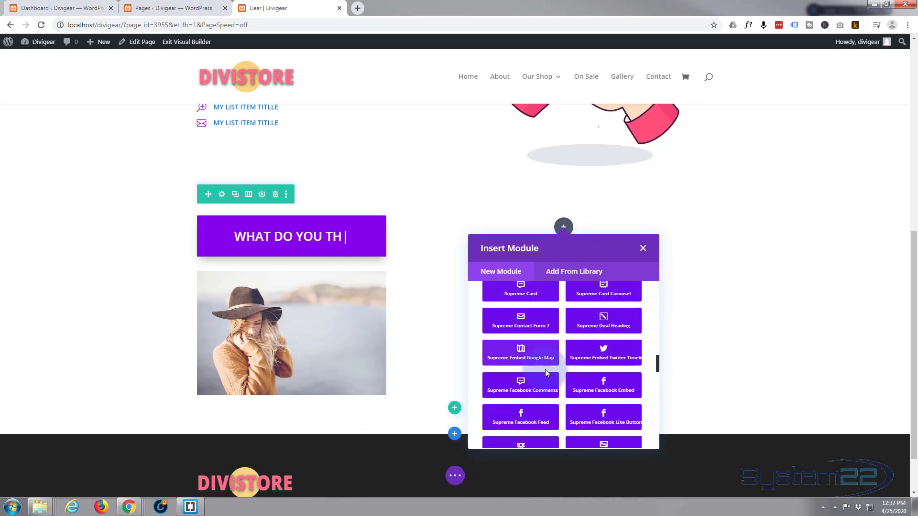
{"action": "scroll", "coordinate": [550, 369], "scroll_direction": "down", "scroll_amount": 7}
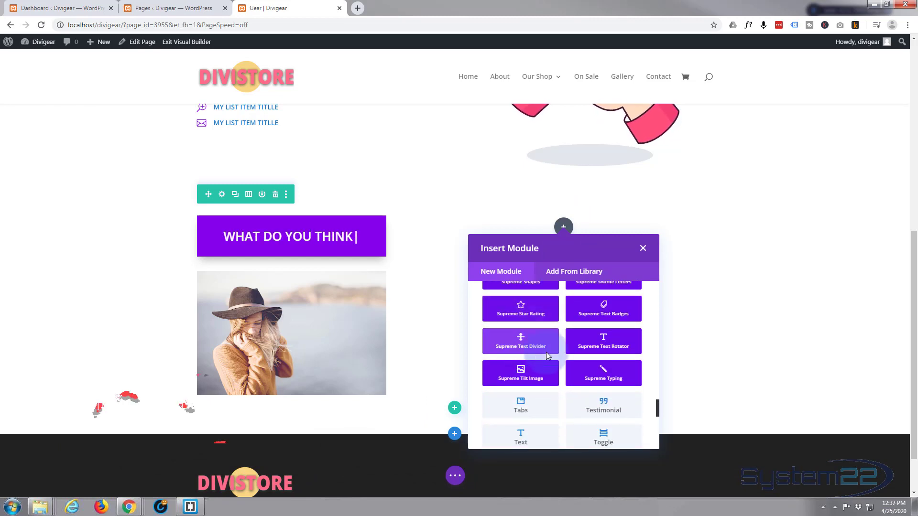
{"action": "scroll", "coordinate": [563, 353], "scroll_direction": "down", "scroll_amount": 2}
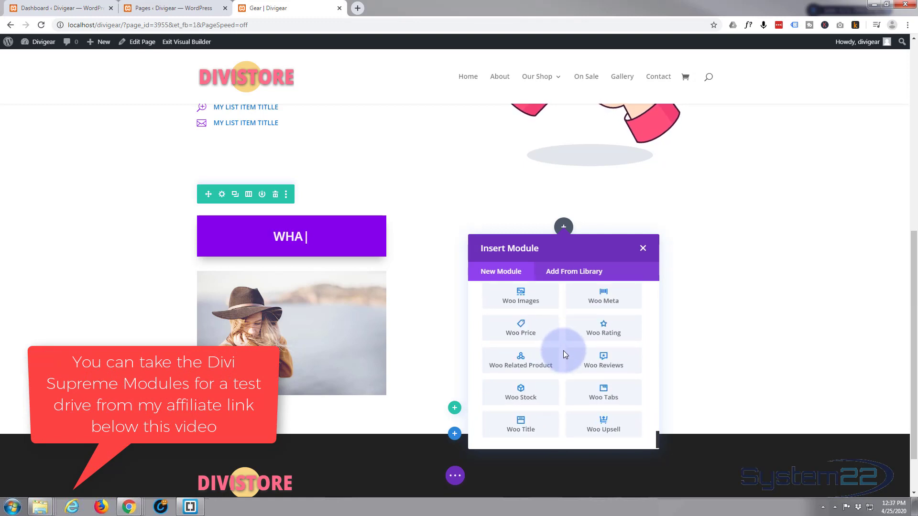
{"action": "scroll", "coordinate": [564, 349], "scroll_direction": "up", "scroll_amount": 8}
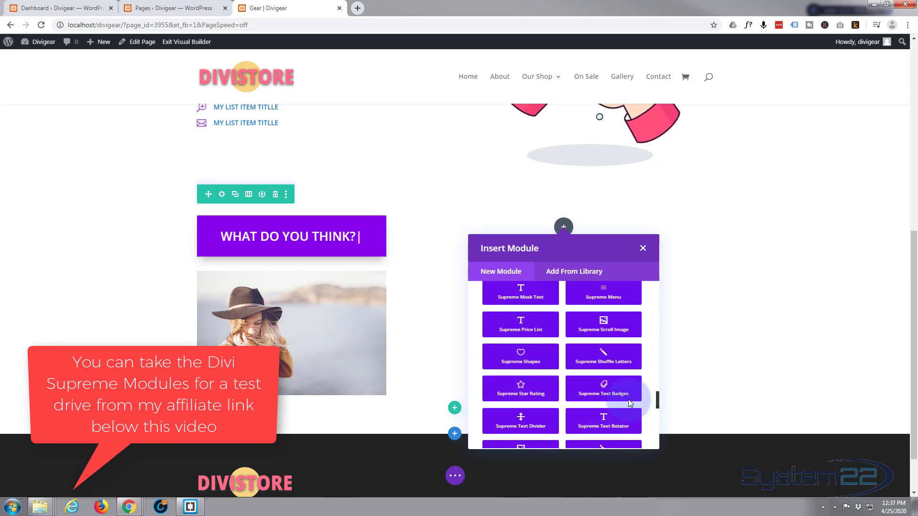
{"action": "scroll", "coordinate": [638, 371], "scroll_direction": "down", "scroll_amount": 1}
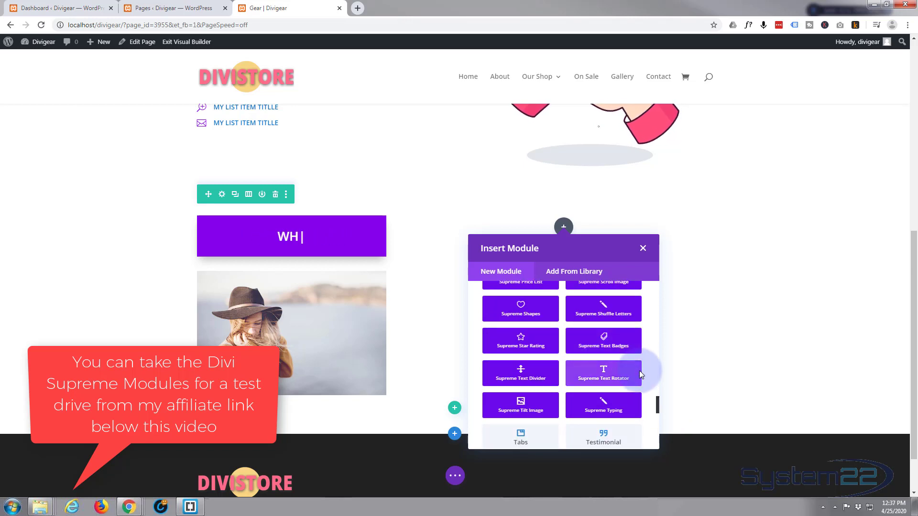
{"action": "scroll", "coordinate": [640, 375], "scroll_direction": "up", "scroll_amount": 1}
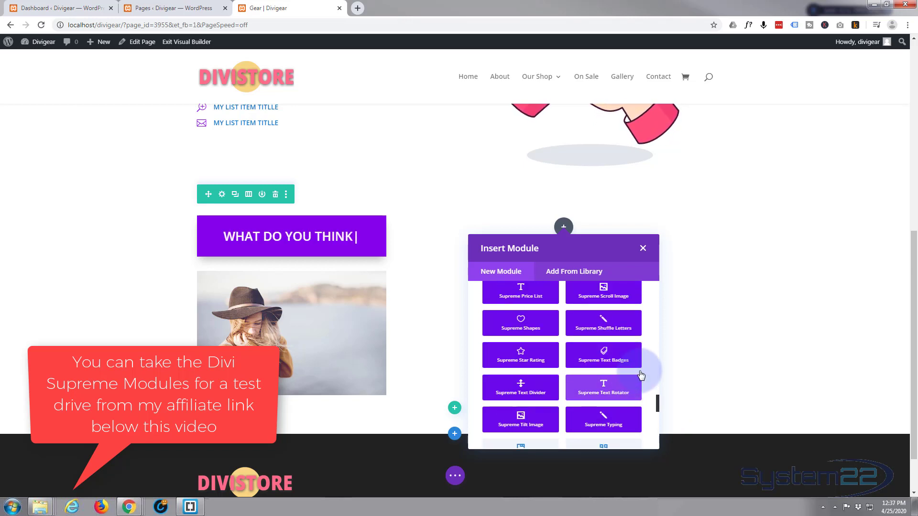
{"action": "scroll", "coordinate": [511, 306], "scroll_direction": "up", "scroll_amount": 1}
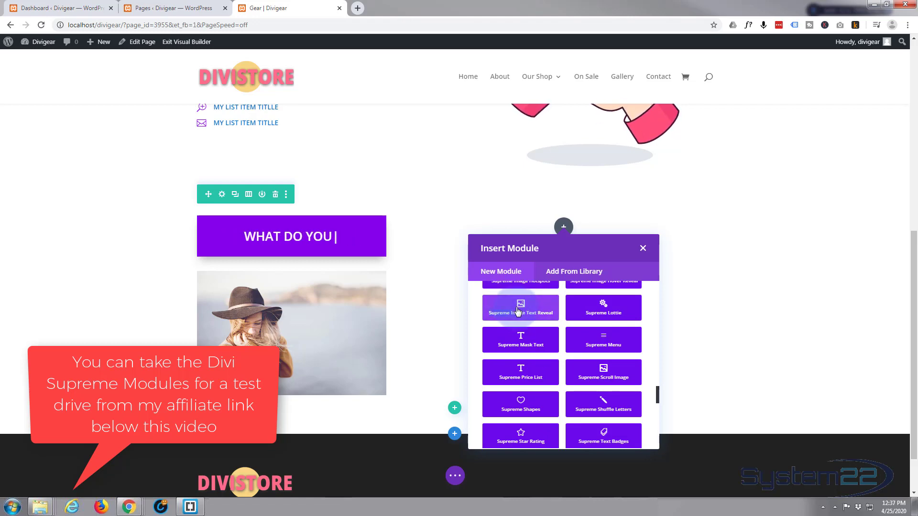
{"action": "left_click", "coordinate": [517, 311]}
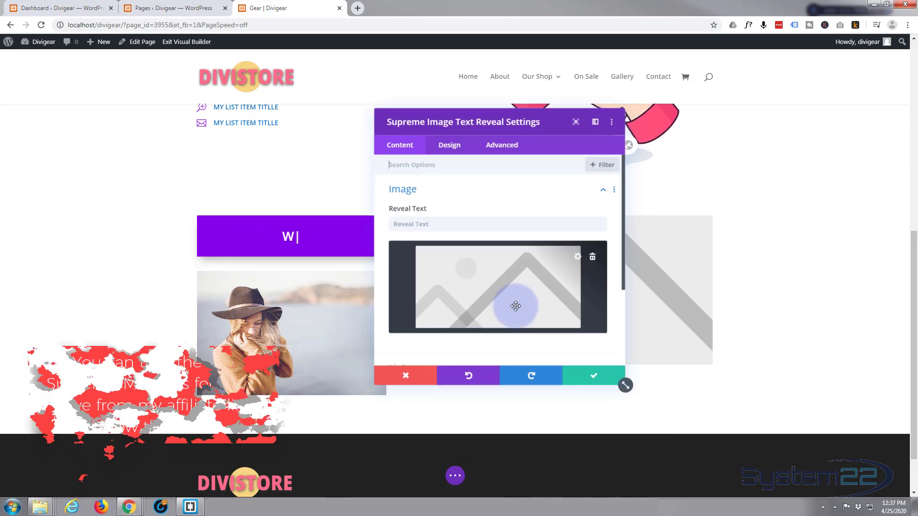
Step: Set the reveal text to "Say what you want to say!" and use the media library photo of the man outdoors as the image
{"action": "left_click", "coordinate": [409, 225]}
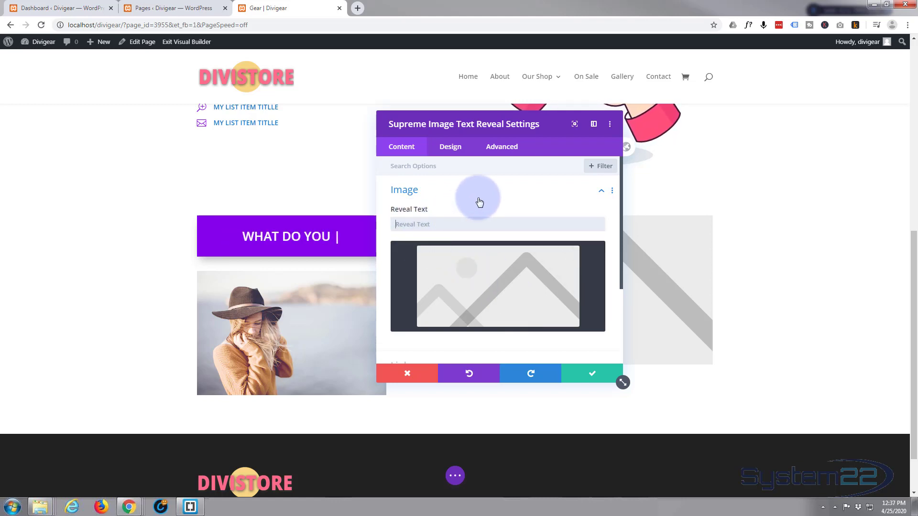
{"action": "type", "text": "Say"}
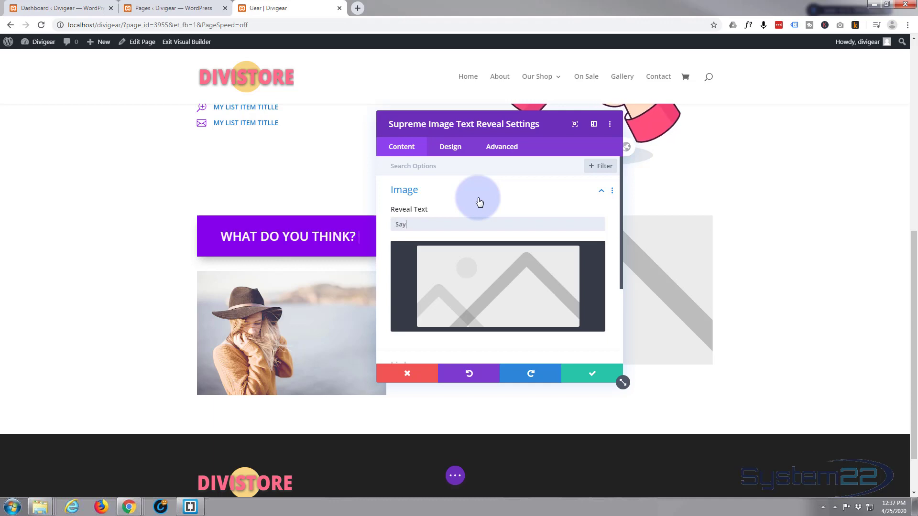
{"action": "type", "text": " what you want to say!"}
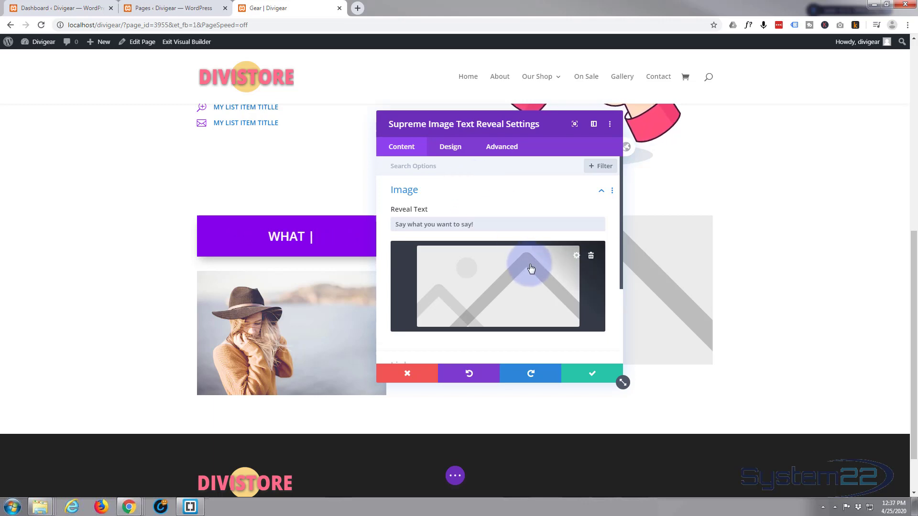
{"action": "left_click", "coordinate": [482, 280]}
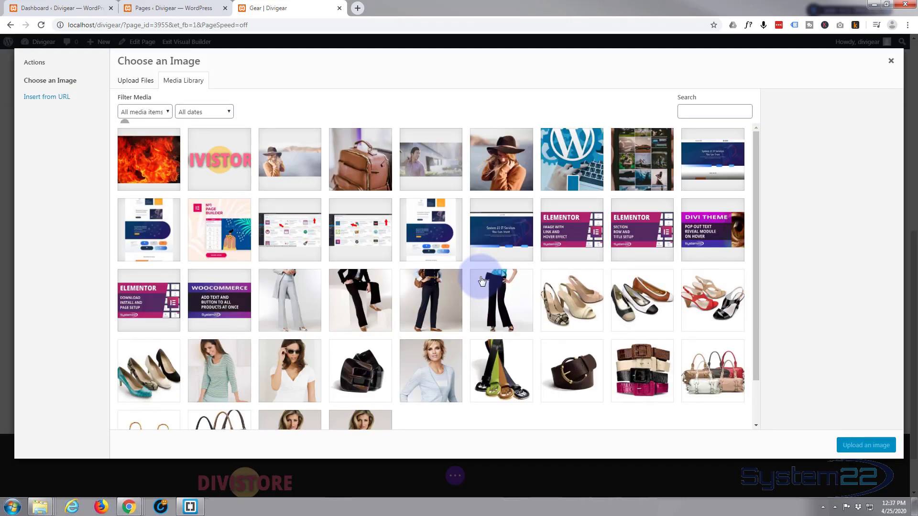
{"action": "left_click", "coordinate": [433, 160]}
{"action": "left_click", "coordinate": [846, 445]}
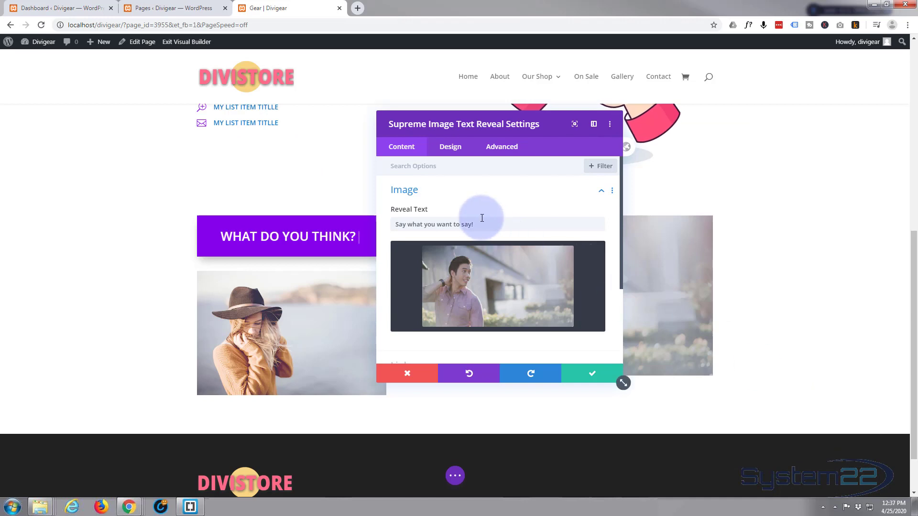
Step: Link the module to the Everyday Shirts product through a dynamic product link
{"action": "scroll", "coordinate": [474, 229], "scroll_direction": "down", "scroll_amount": 5}
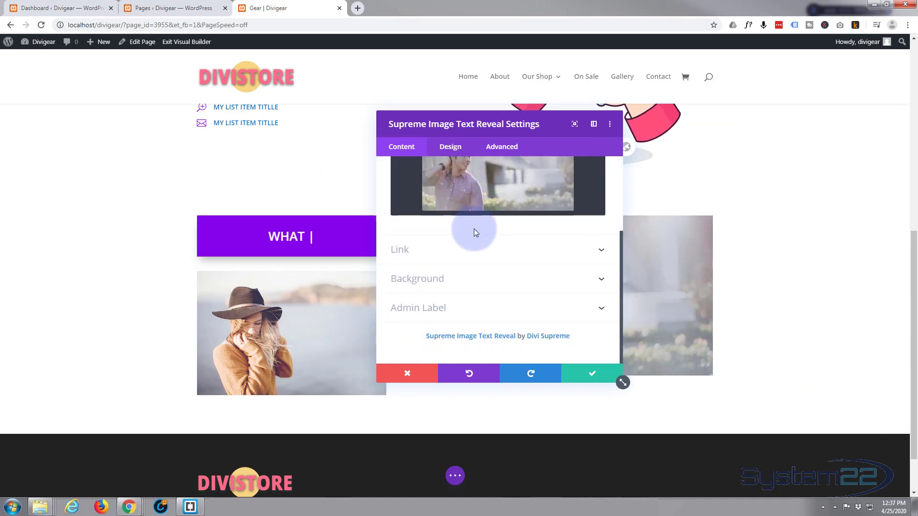
{"action": "left_click", "coordinate": [460, 251]}
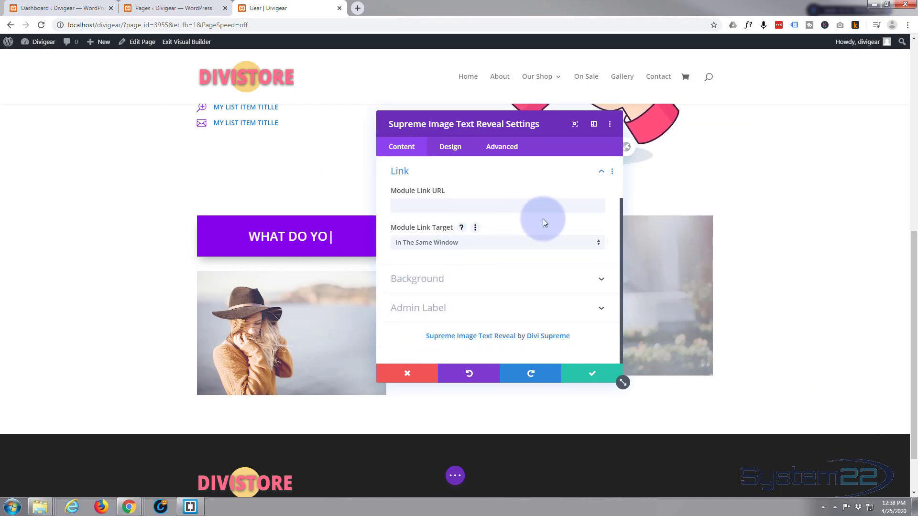
{"action": "left_click", "coordinate": [596, 207]}
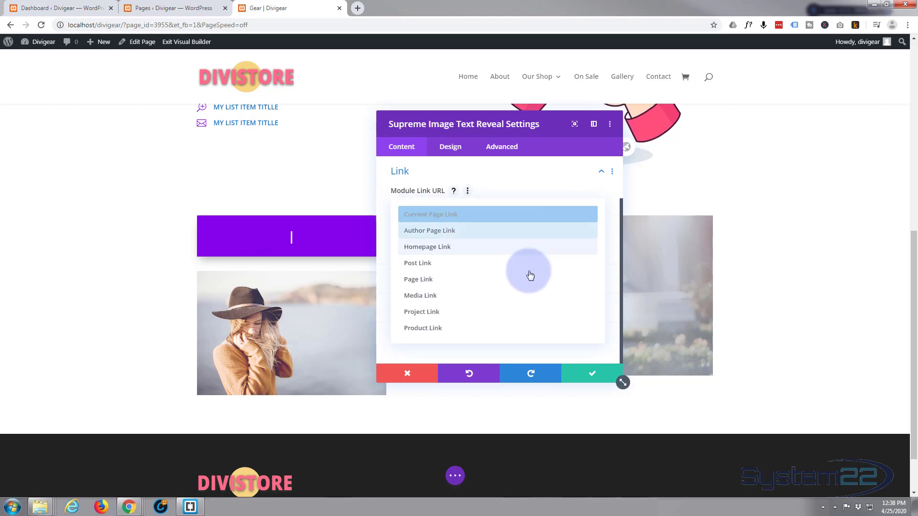
{"action": "left_click", "coordinate": [493, 328]}
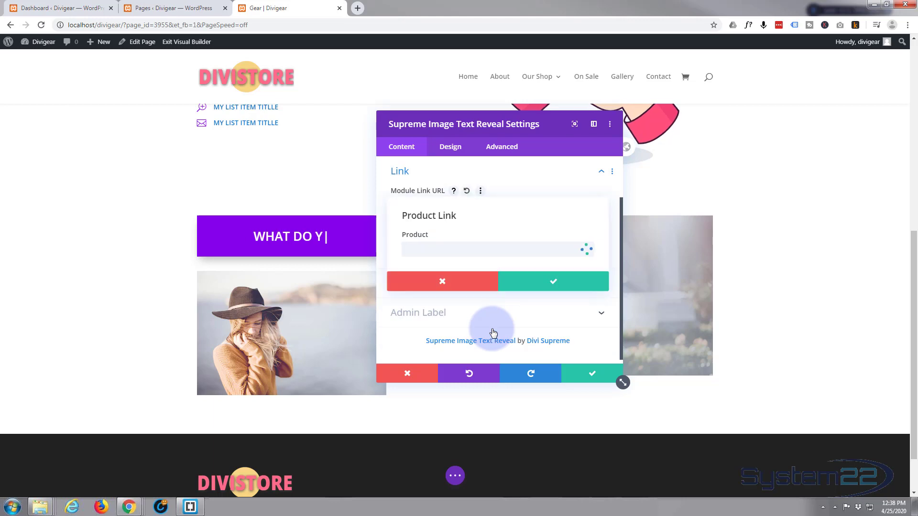
{"action": "left_click", "coordinate": [477, 254]}
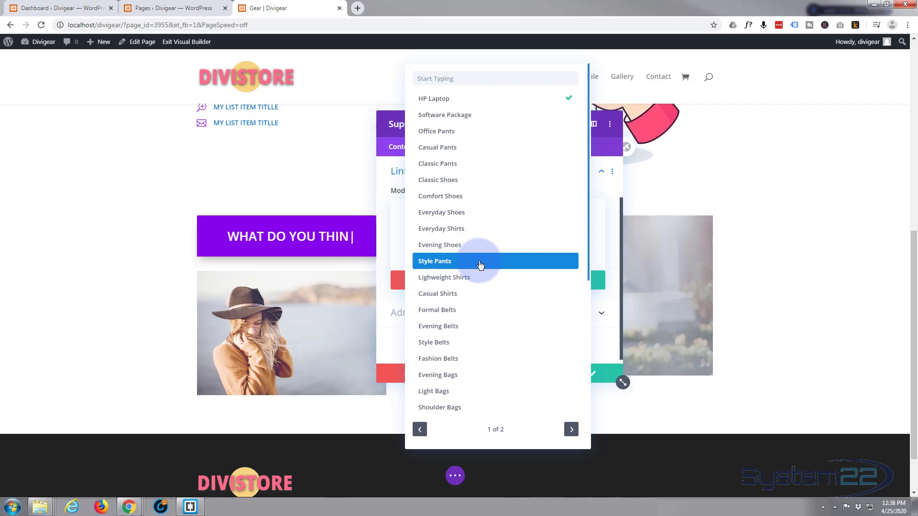
{"action": "left_click", "coordinate": [469, 230]}
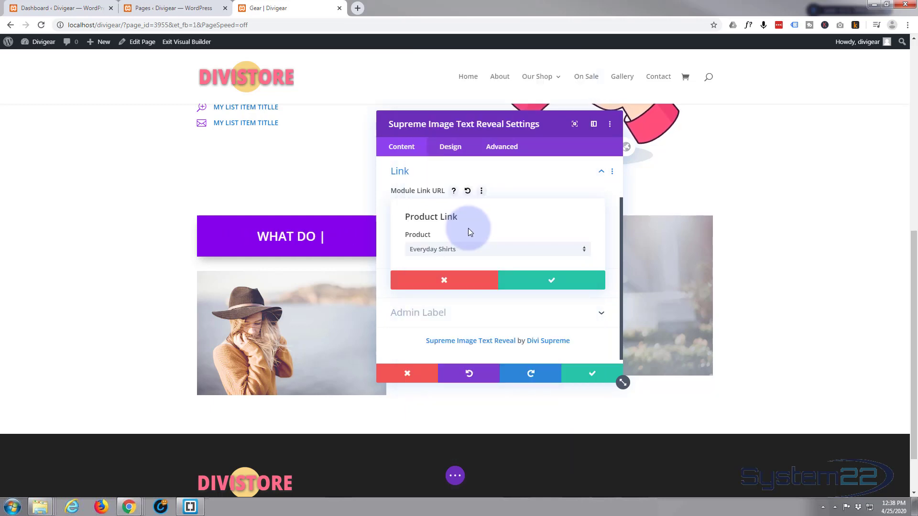
{"action": "left_click", "coordinate": [538, 281]}
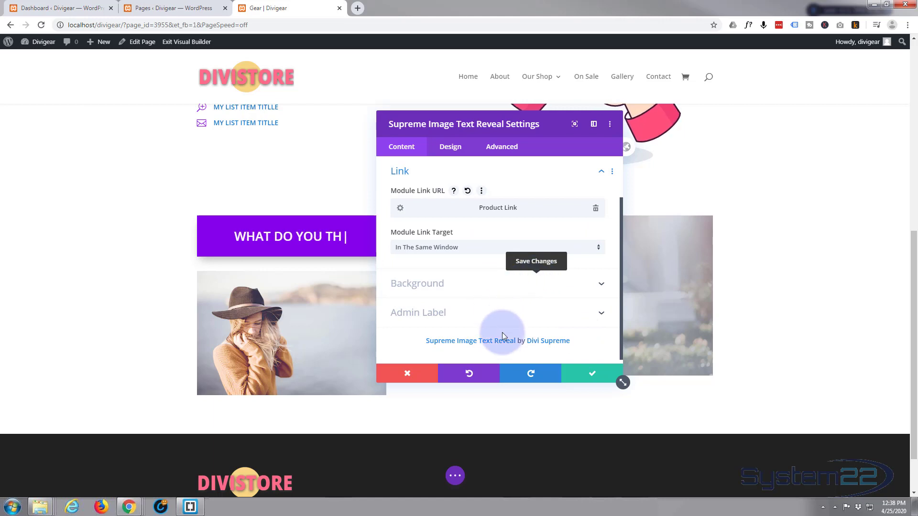
Step: Move the settings window off the image and set the reveal overlay color to #df52ff
{"action": "left_click_drag", "start_coordinate": [394, 125], "coordinate": [151, 159]}
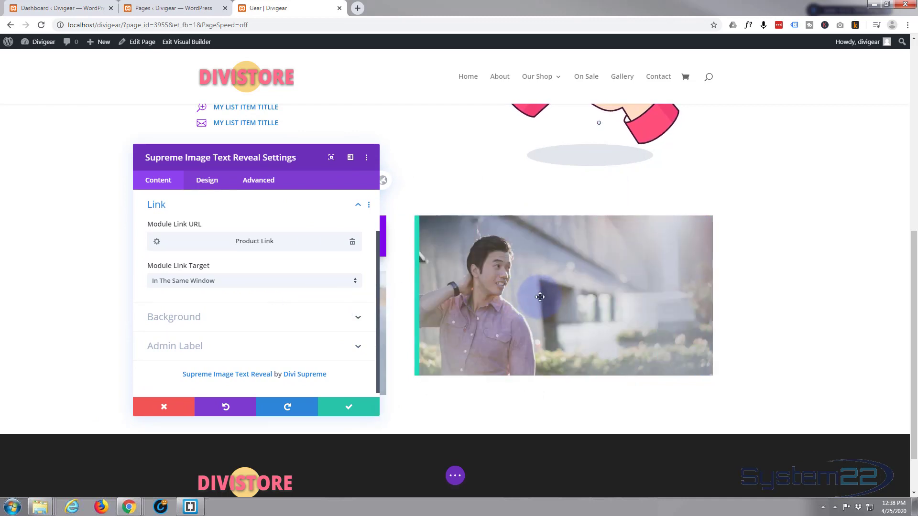
{"action": "left_click", "coordinate": [207, 182]}
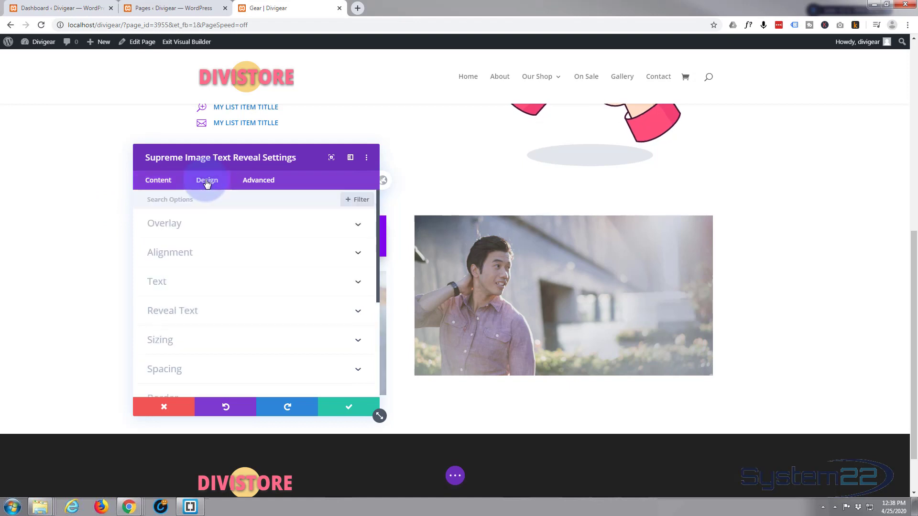
{"action": "left_click", "coordinate": [259, 224]}
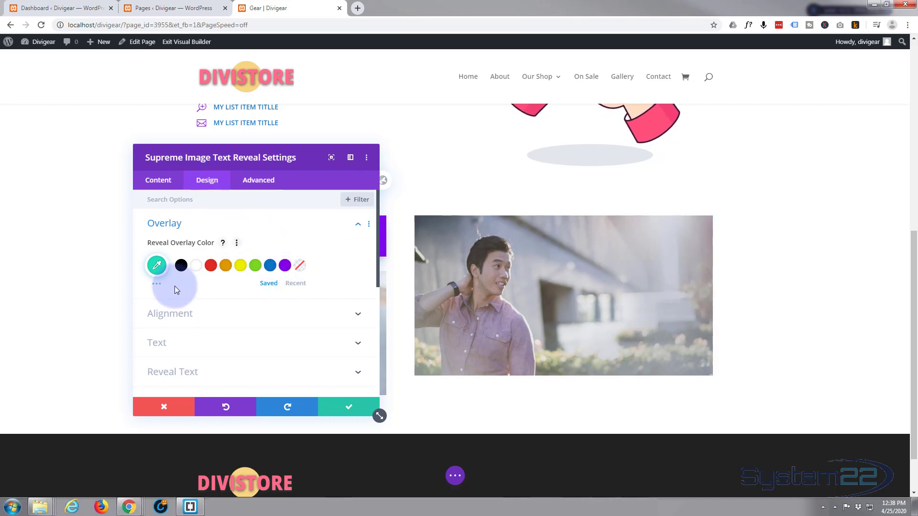
{"action": "left_click", "coordinate": [156, 285]}
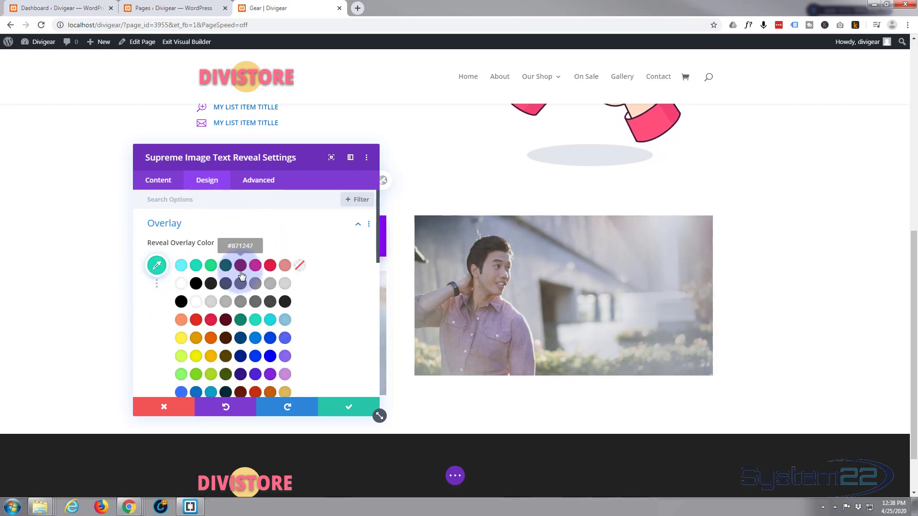
{"action": "scroll", "coordinate": [240, 275], "scroll_direction": "down", "scroll_amount": 2}
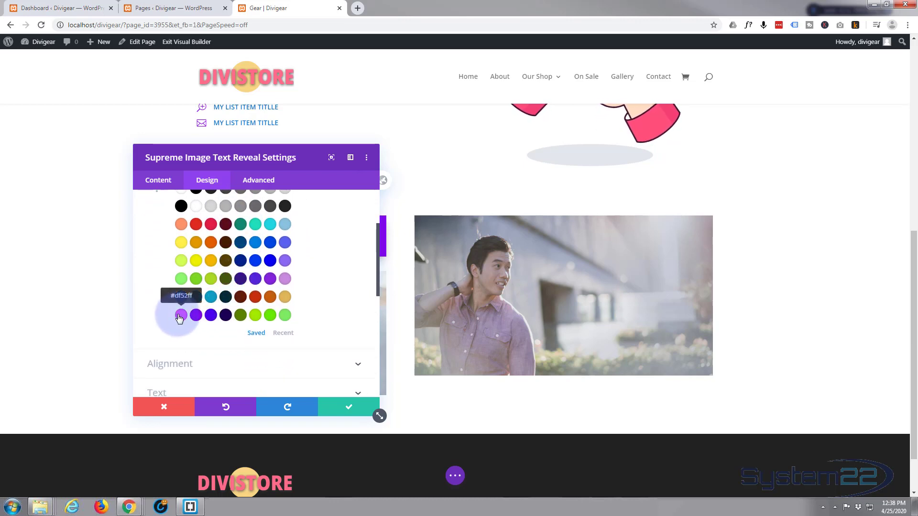
{"action": "left_click", "coordinate": [181, 315]}
Step: Style the reveal text with the Semi Bold font weight, all-caps font style and centered alignment
{"action": "scroll", "coordinate": [246, 318], "scroll_direction": "down", "scroll_amount": 3}
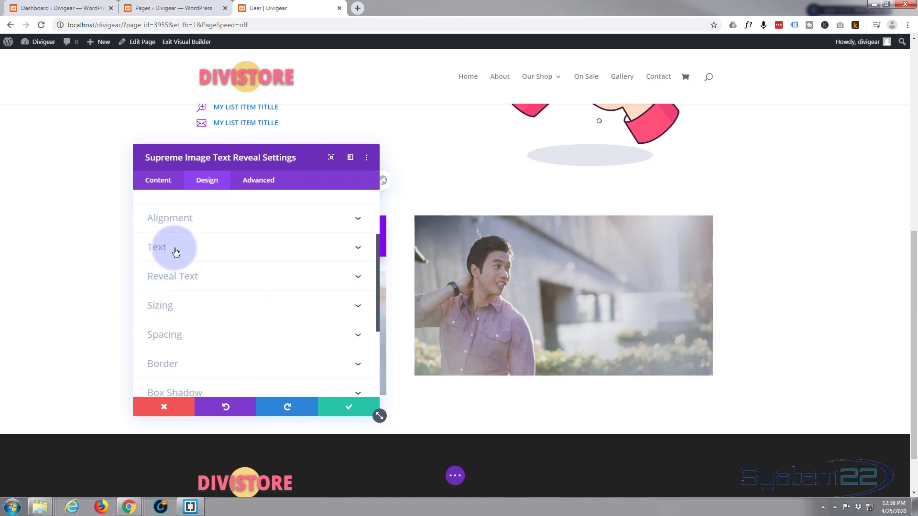
{"action": "left_click", "coordinate": [215, 274]}
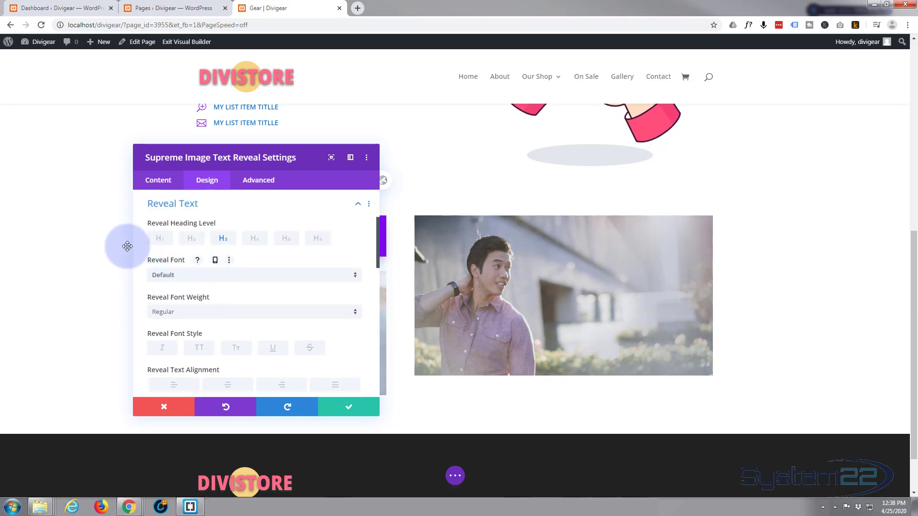
{"action": "scroll", "coordinate": [223, 236], "scroll_direction": "down", "scroll_amount": 1}
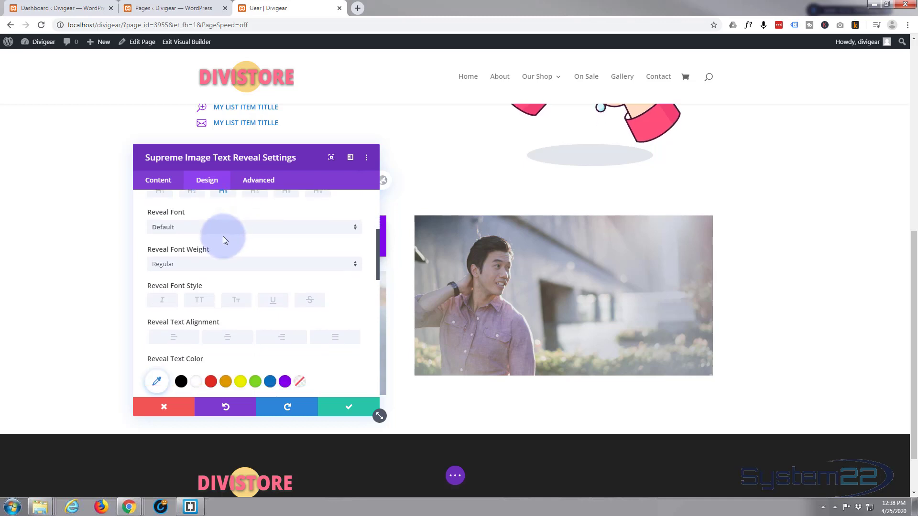
{"action": "left_click", "coordinate": [200, 268]}
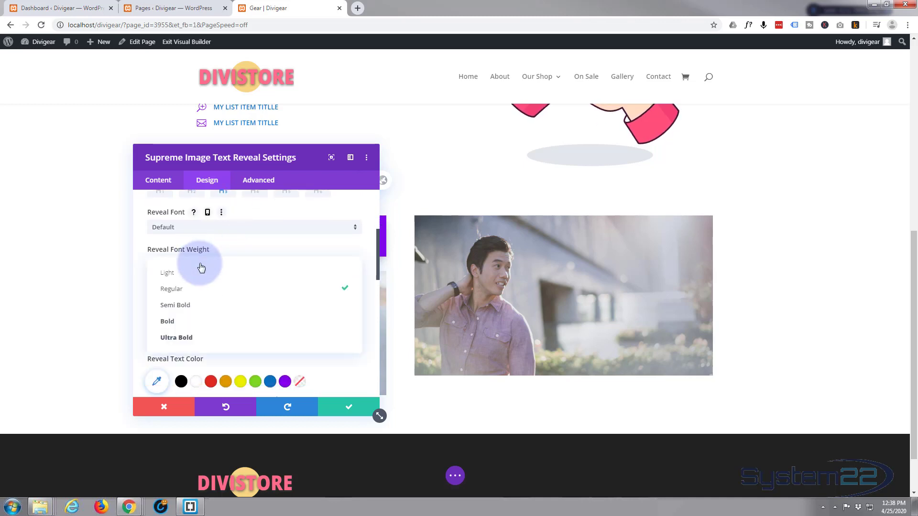
{"action": "left_click", "coordinate": [192, 306]}
{"action": "left_click", "coordinate": [204, 305]}
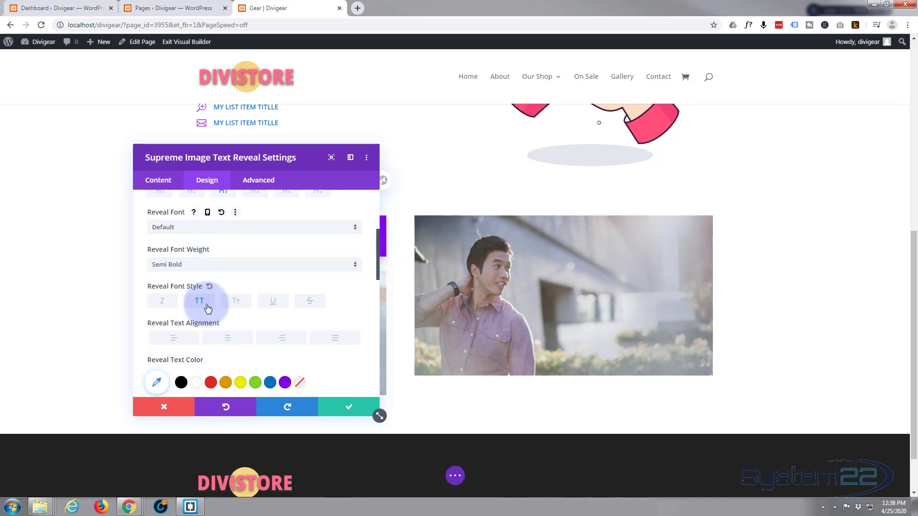
{"action": "left_click", "coordinate": [232, 340]}
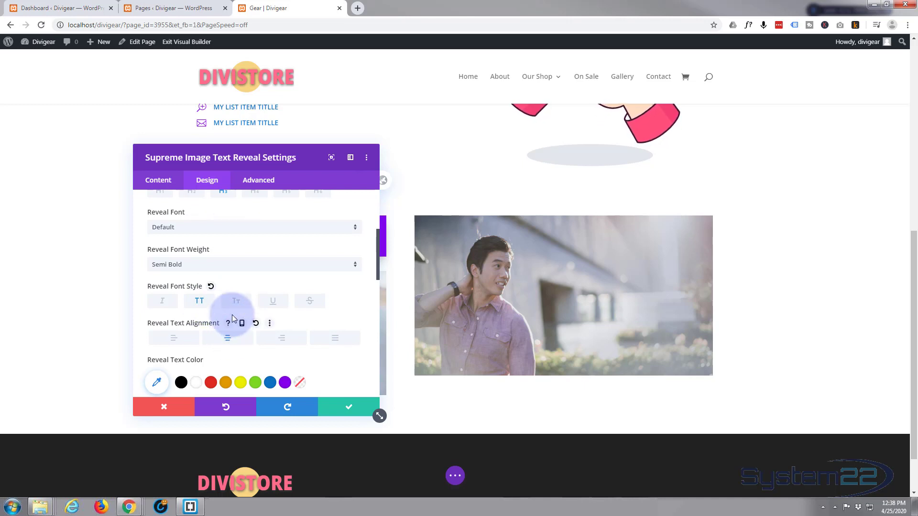
Step: Set the reveal text size to 36px and save the module settings
{"action": "scroll", "coordinate": [235, 312], "scroll_direction": "down", "scroll_amount": 3}
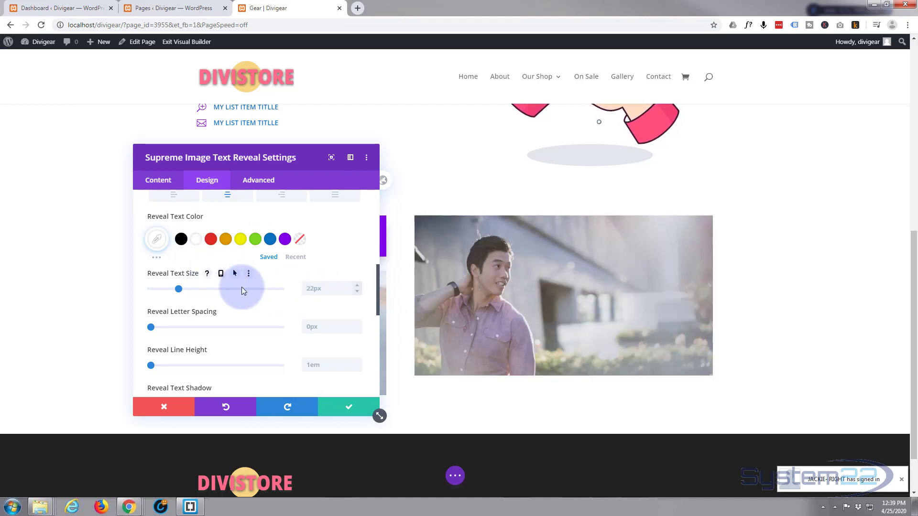
{"action": "left_click_drag", "start_coordinate": [180, 289], "coordinate": [196, 291]}
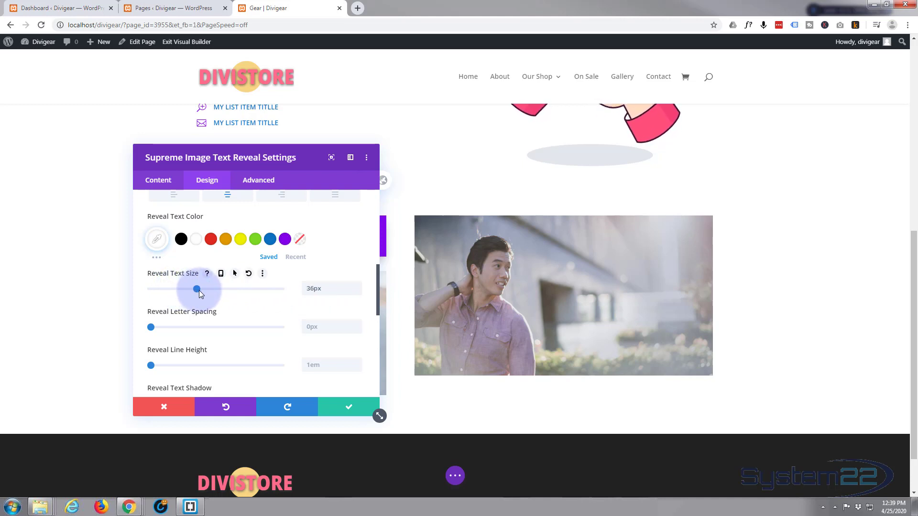
{"action": "scroll", "coordinate": [246, 318], "scroll_direction": "down", "scroll_amount": 1}
{"action": "scroll", "coordinate": [246, 318], "scroll_direction": "down", "scroll_amount": 3}
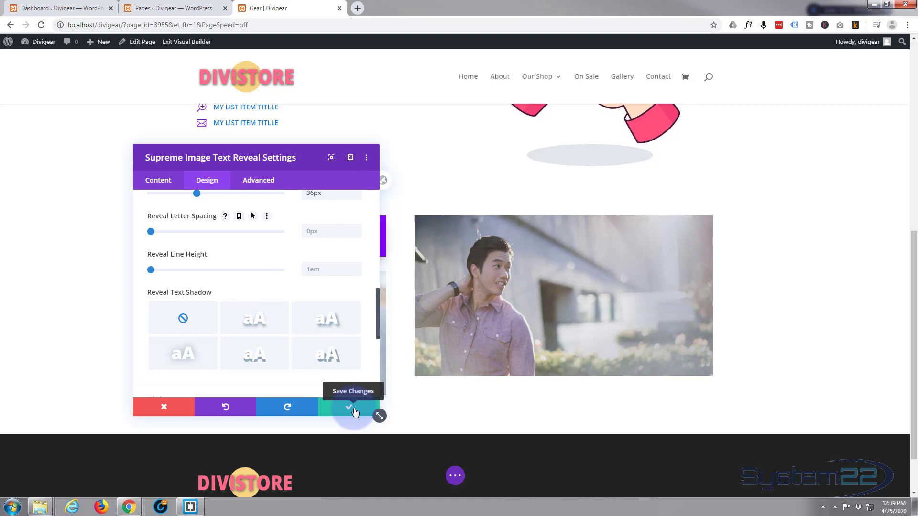
{"action": "left_click", "coordinate": [354, 411]}
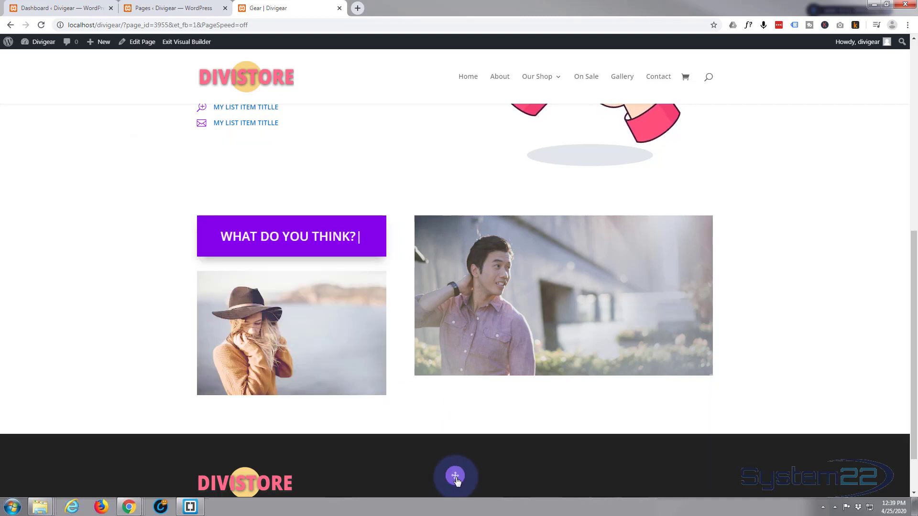
Step: Save the page as a draft and check the image hover effects on the live page outside the Visual Builder
{"action": "left_click", "coordinate": [456, 475]}
{"action": "left_click", "coordinate": [842, 482]}
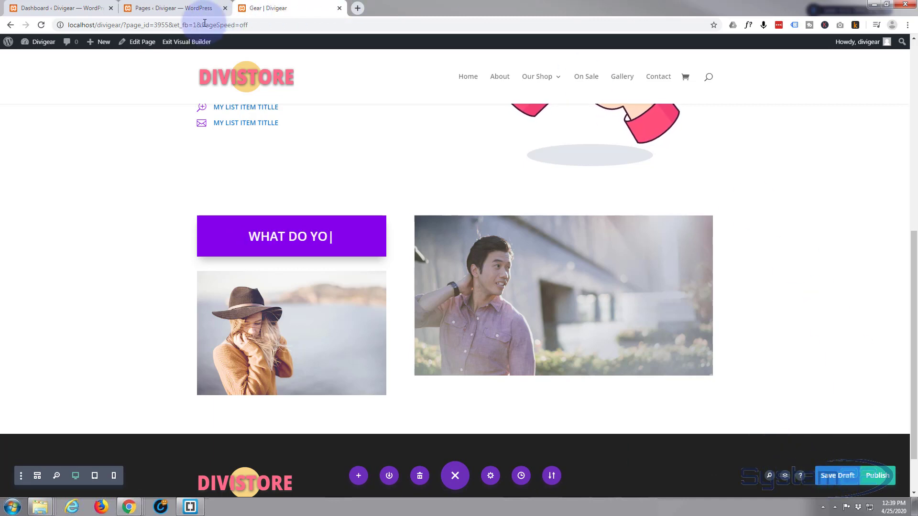
{"action": "left_click", "coordinate": [185, 43]}
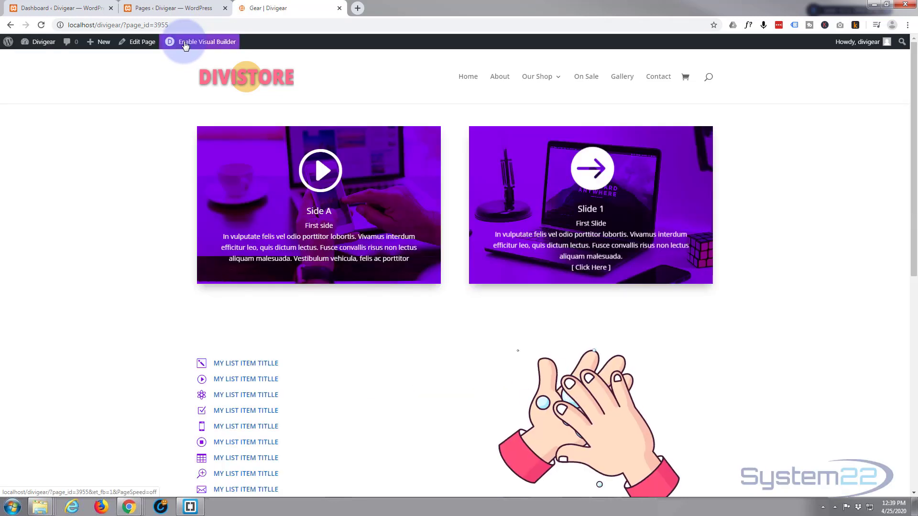
{"action": "scroll", "coordinate": [225, 203], "scroll_direction": "down", "scroll_amount": 8}
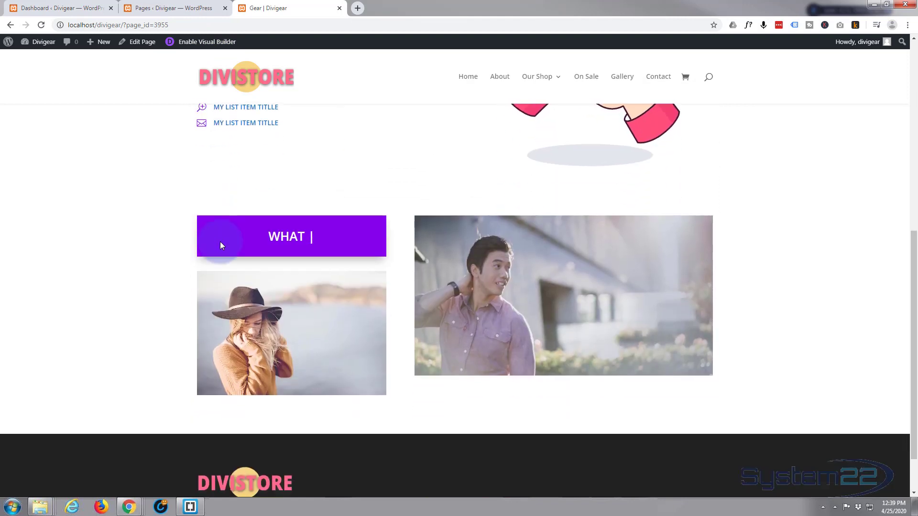
{"action": "mouse_move", "coordinate": [525, 304]}
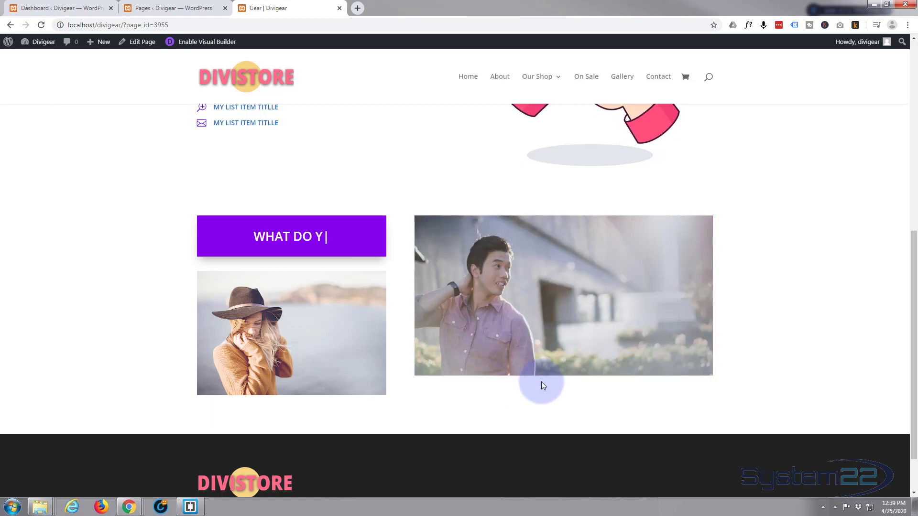
{"action": "mouse_move", "coordinate": [541, 347]}
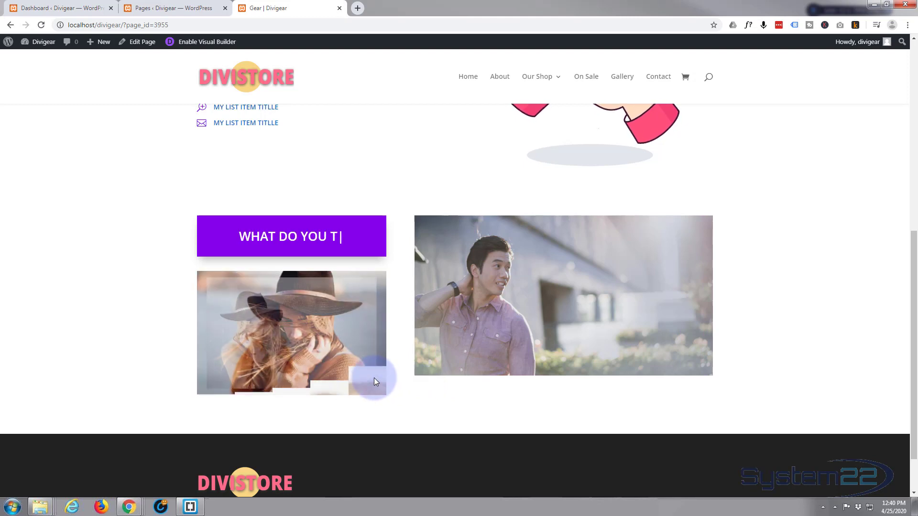
Step: Reopen the page in the Visual Builder and change the last row's layout to one-third and two-thirds columns
{"action": "left_click", "coordinate": [202, 43]}
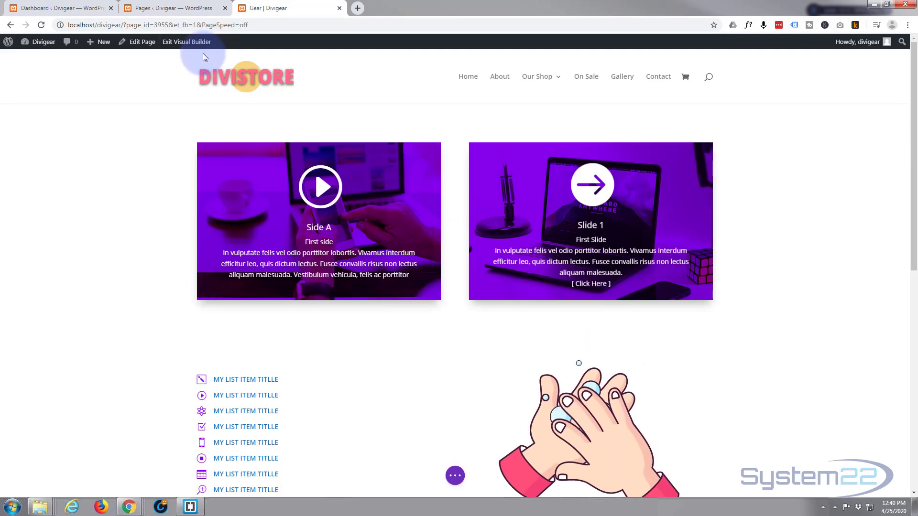
{"action": "scroll", "coordinate": [181, 171], "scroll_direction": "down", "scroll_amount": 3}
{"action": "scroll", "coordinate": [181, 171], "scroll_direction": "down", "scroll_amount": 6}
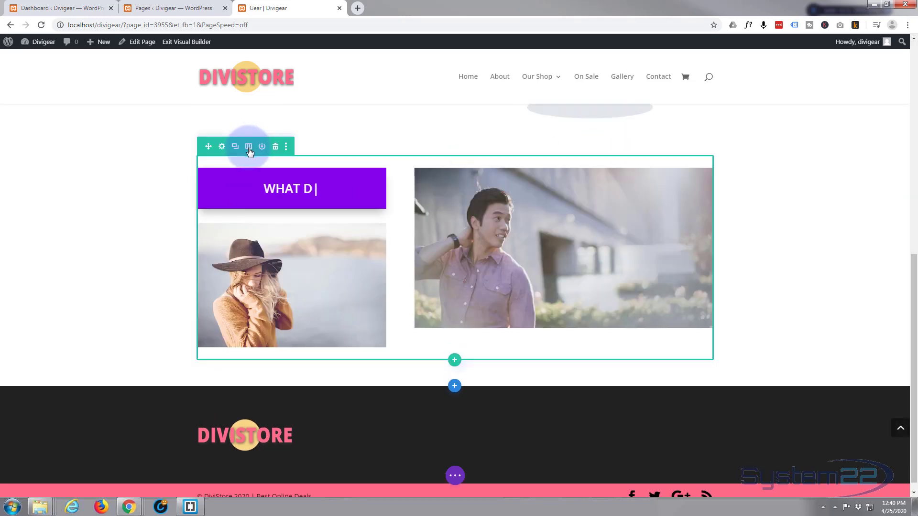
{"action": "left_click", "coordinate": [250, 151]}
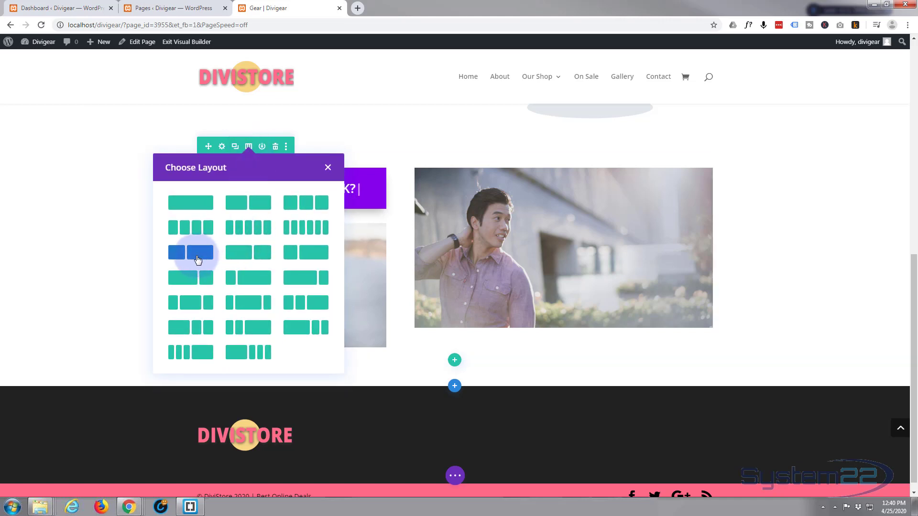
{"action": "left_click", "coordinate": [314, 253]}
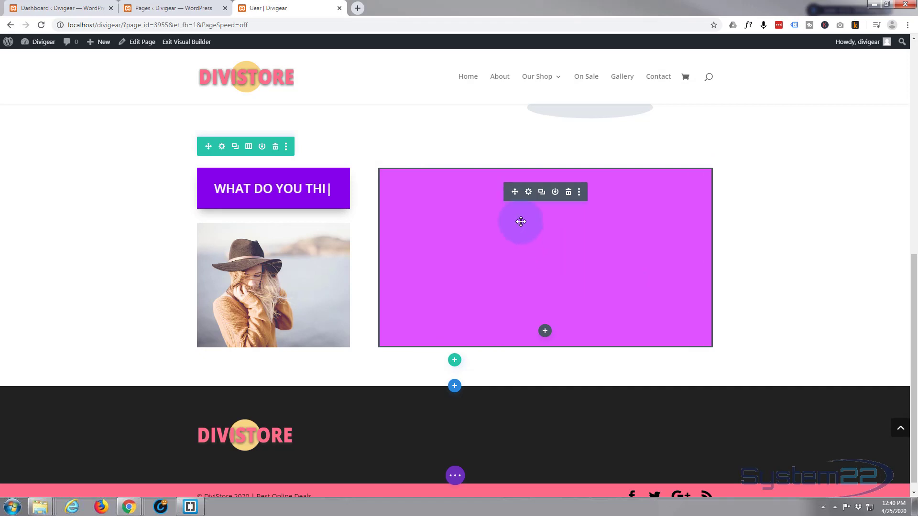
Step: Give the Supreme Image Text Reveal module the bottom-edge box shadow preset and save its settings
{"action": "left_click", "coordinate": [528, 192]}
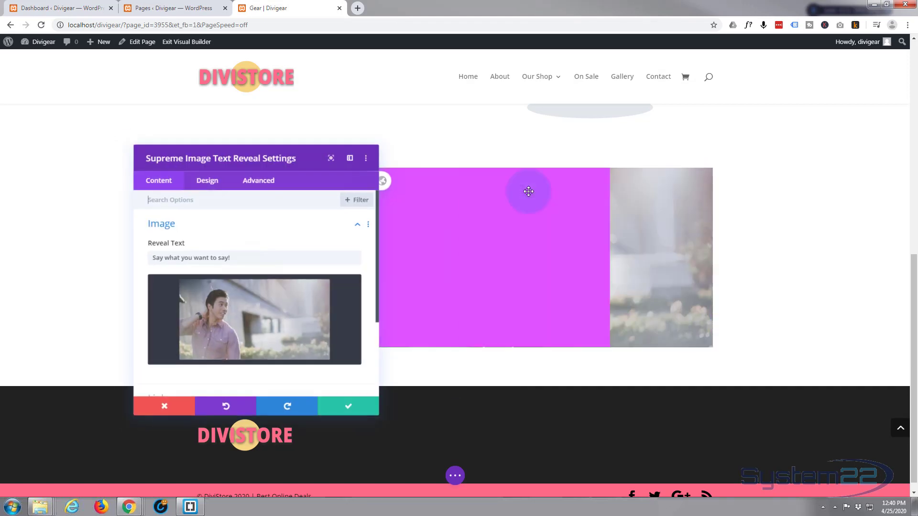
{"action": "left_click", "coordinate": [207, 181]}
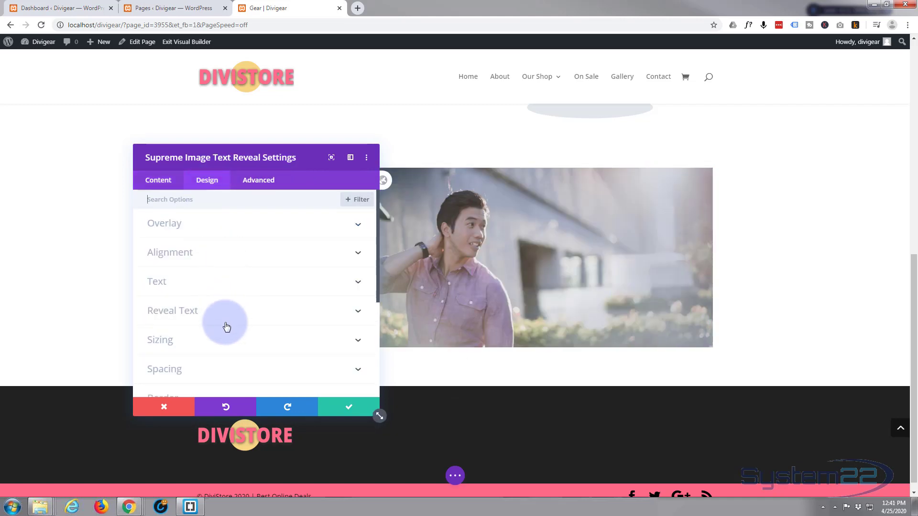
{"action": "scroll", "coordinate": [243, 320], "scroll_direction": "down", "scroll_amount": 3}
{"action": "left_click", "coordinate": [242, 284]}
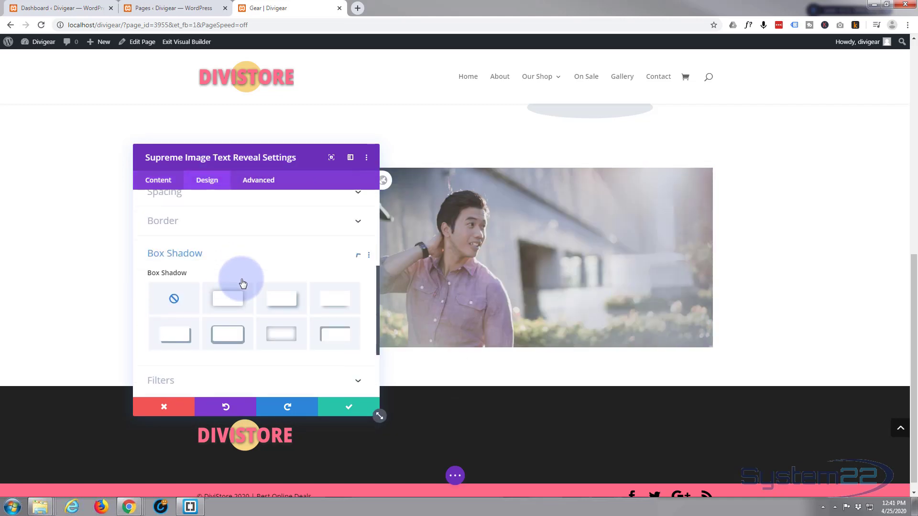
{"action": "left_click", "coordinate": [338, 255]}
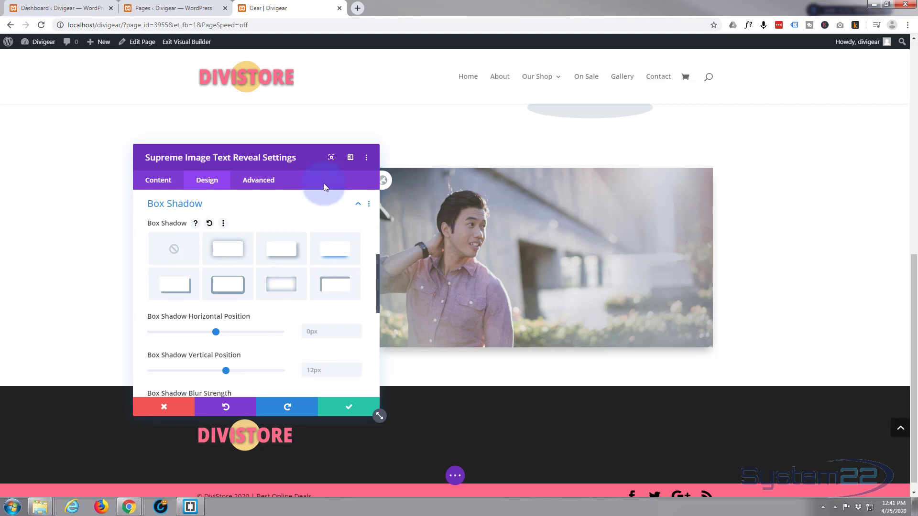
{"action": "left_click_drag", "start_coordinate": [308, 156], "coordinate": [711, 139]}
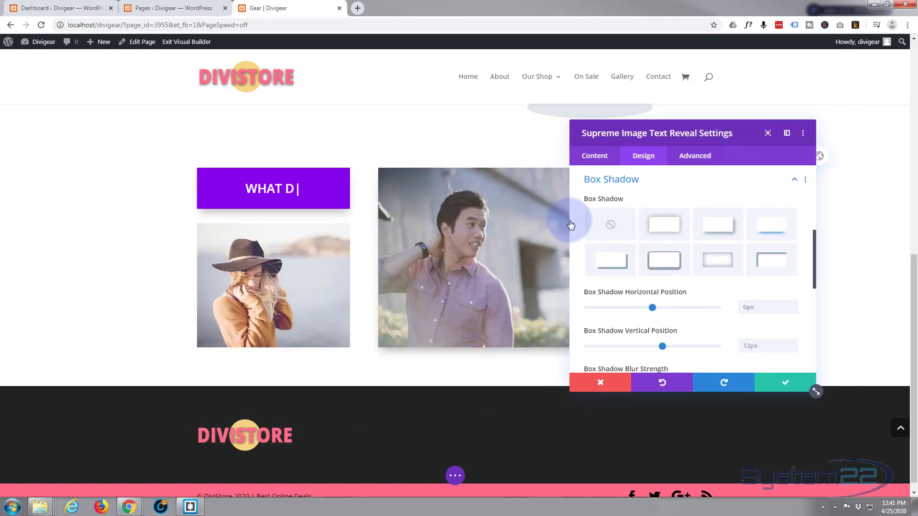
{"action": "left_click", "coordinate": [770, 384]}
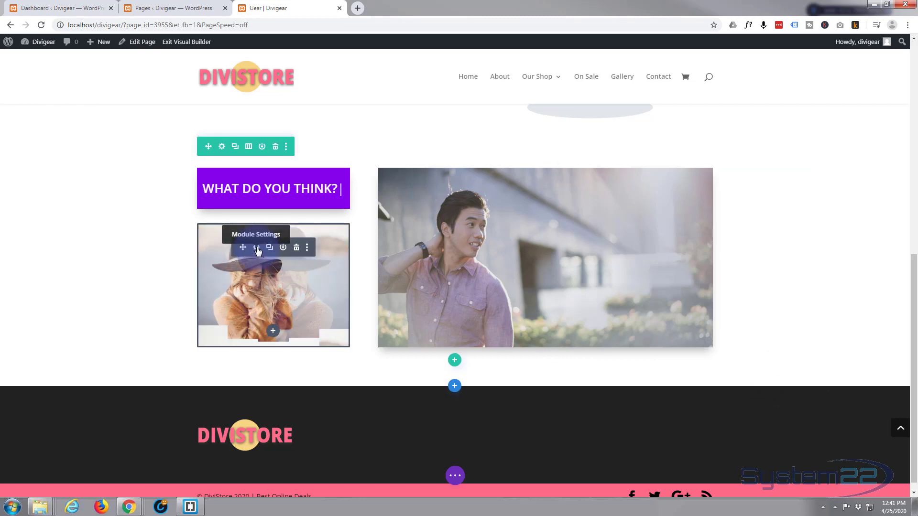
Step: Apply the same bottom-edge box shadow preset to the Supreme Image Hover Reveal module showing the woman in the hat and save it
{"action": "left_click", "coordinate": [256, 246]}
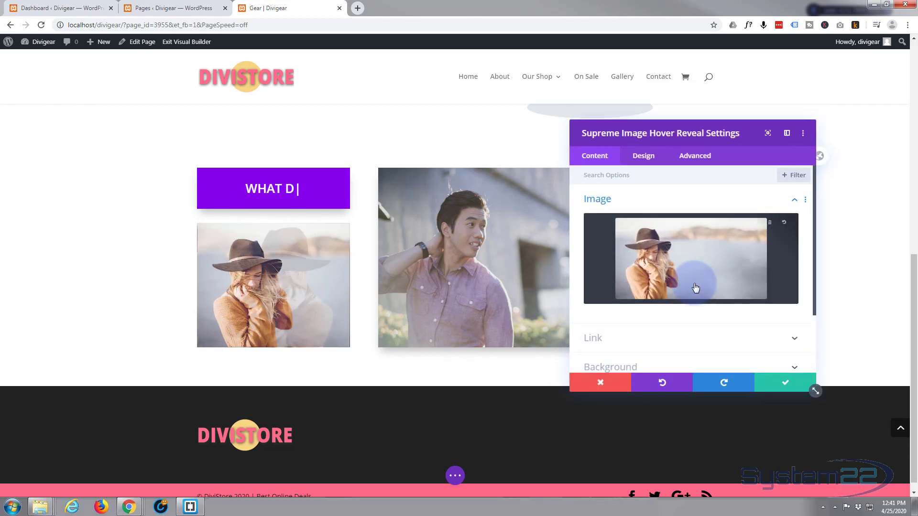
{"action": "scroll", "coordinate": [683, 307], "scroll_direction": "down", "scroll_amount": 2}
{"action": "left_click", "coordinate": [642, 154]}
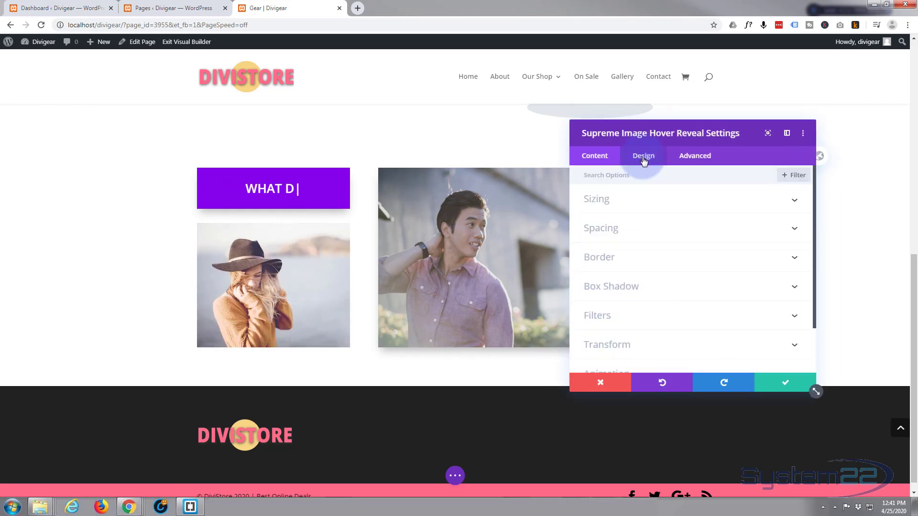
{"action": "left_click", "coordinate": [690, 286]}
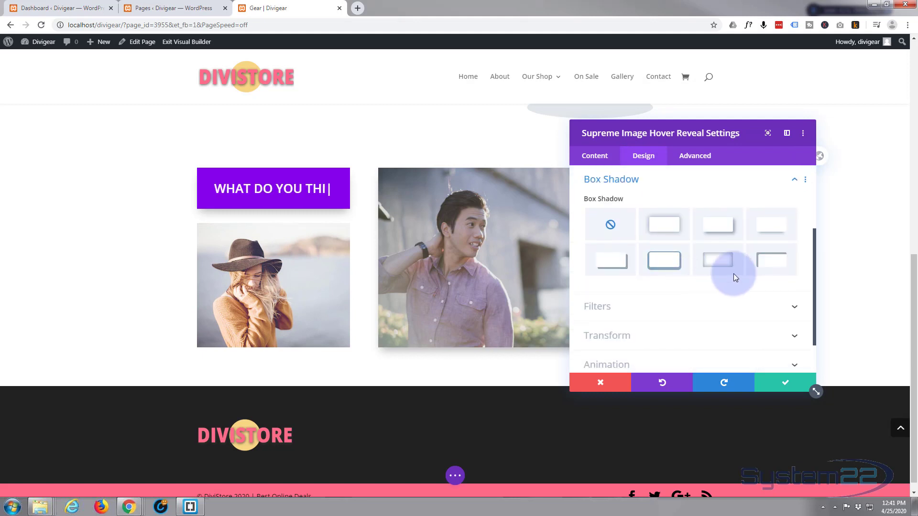
{"action": "left_click", "coordinate": [772, 227]}
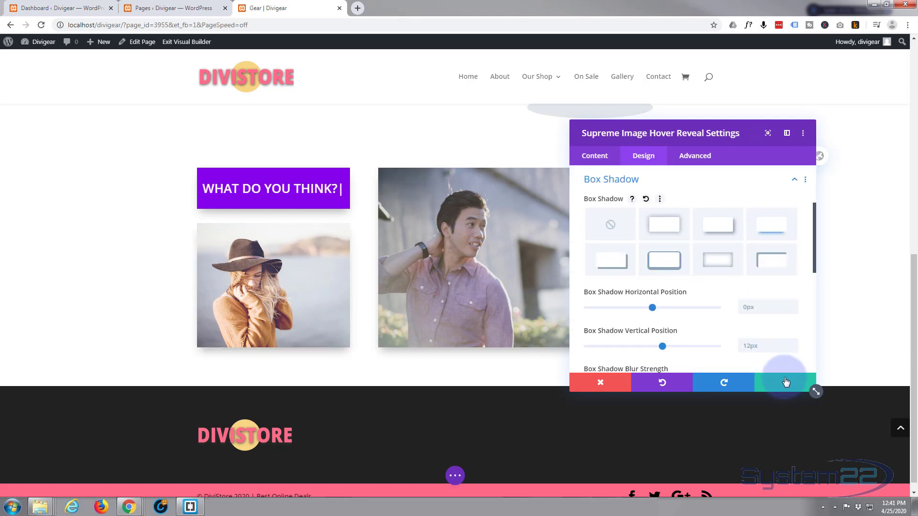
{"action": "left_click", "coordinate": [785, 382]}
Step: Save the page as a draft, exit the Visual Builder and test the text reveal image's hover effect and product link
{"action": "left_click", "coordinate": [455, 476]}
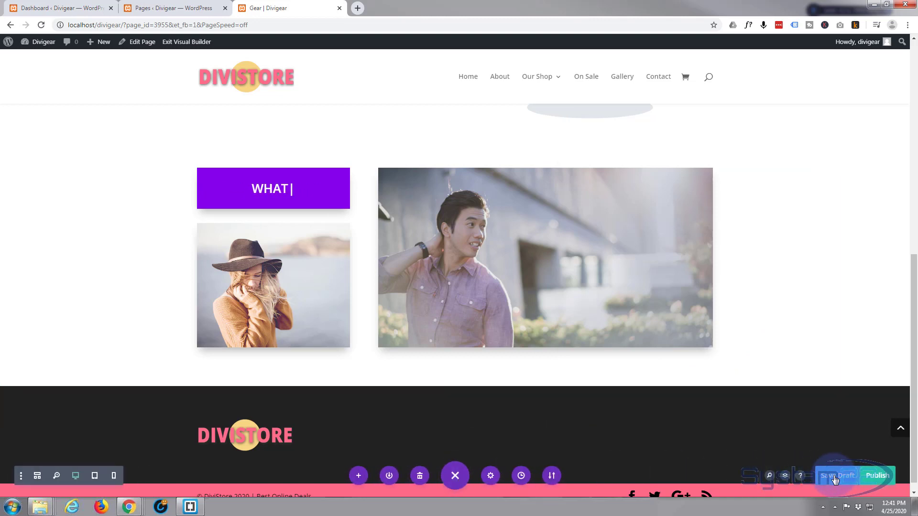
{"action": "left_click", "coordinate": [169, 42]}
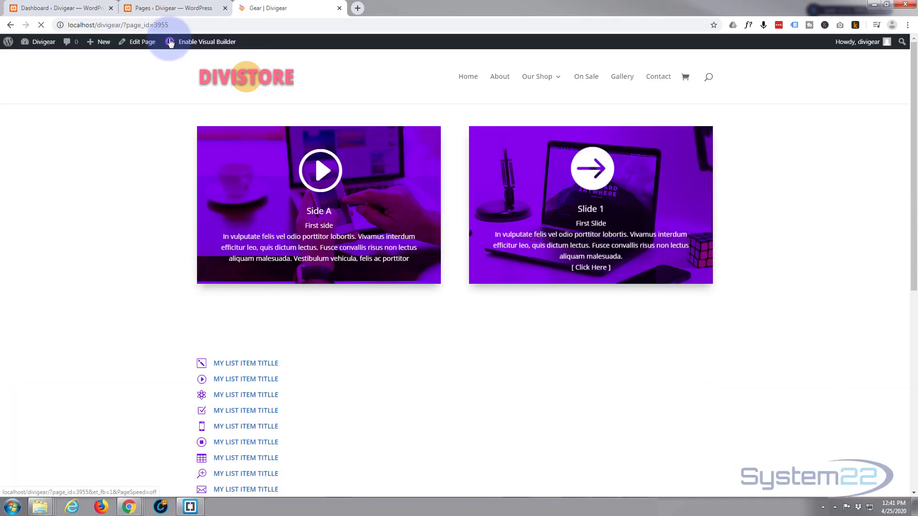
{"action": "scroll", "coordinate": [139, 219], "scroll_direction": "down", "scroll_amount": 6}
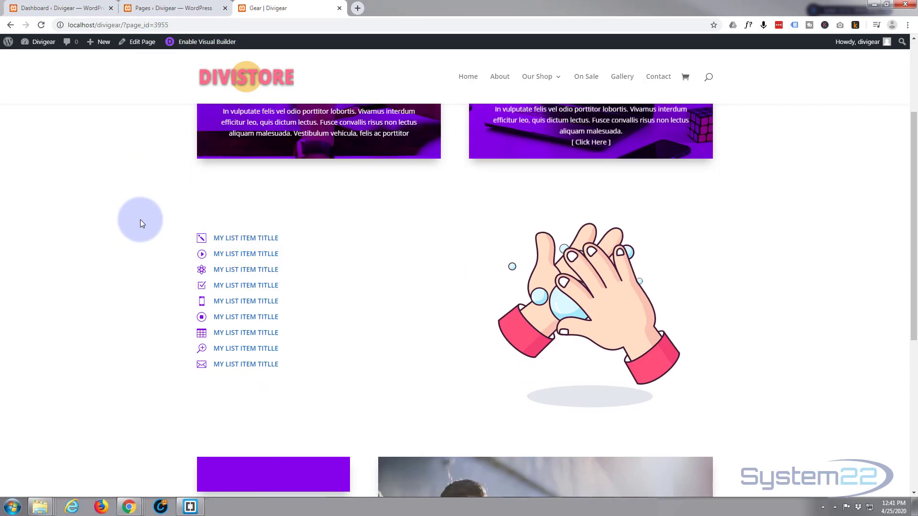
{"action": "scroll", "coordinate": [142, 218], "scroll_direction": "down", "scroll_amount": 3}
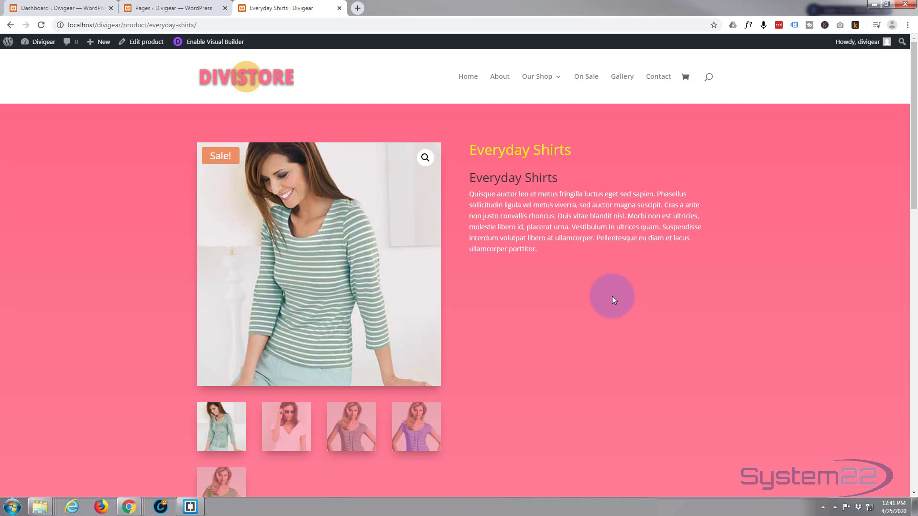
{"action": "left_click", "coordinate": [10, 24]}
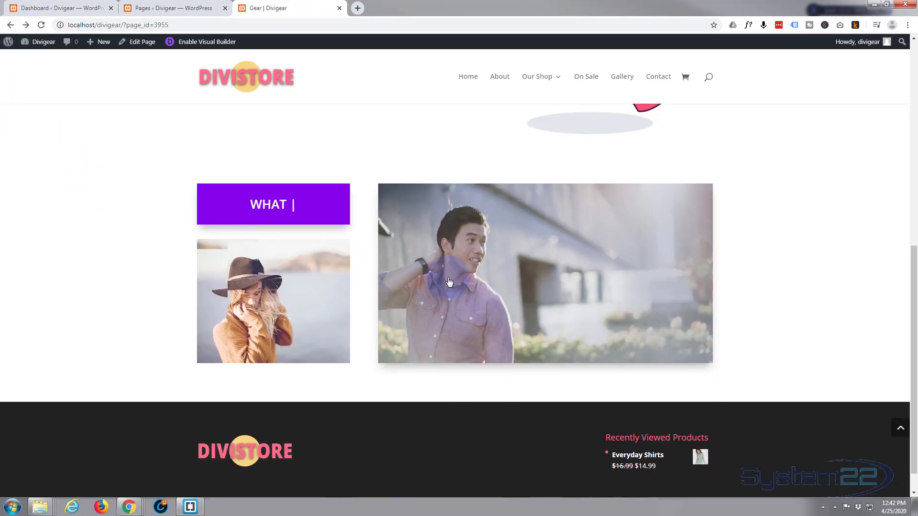
{"action": "mouse_move", "coordinate": [464, 279]}
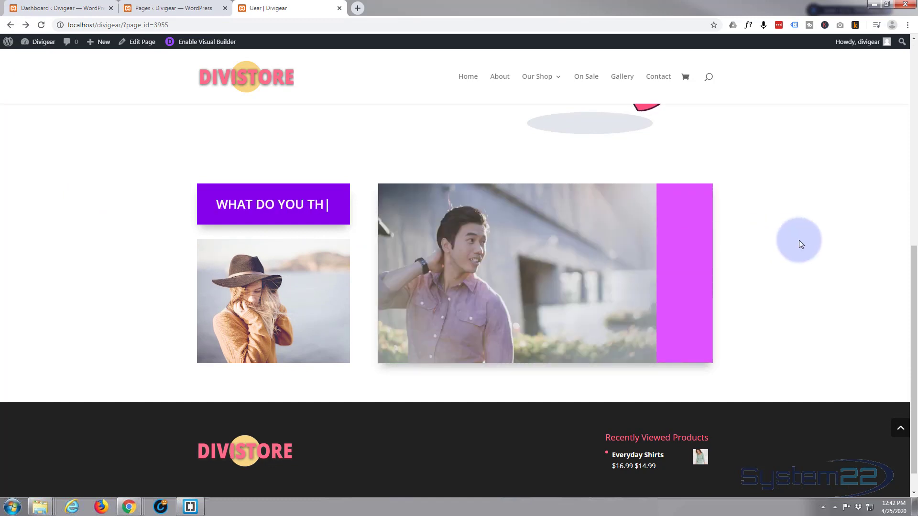